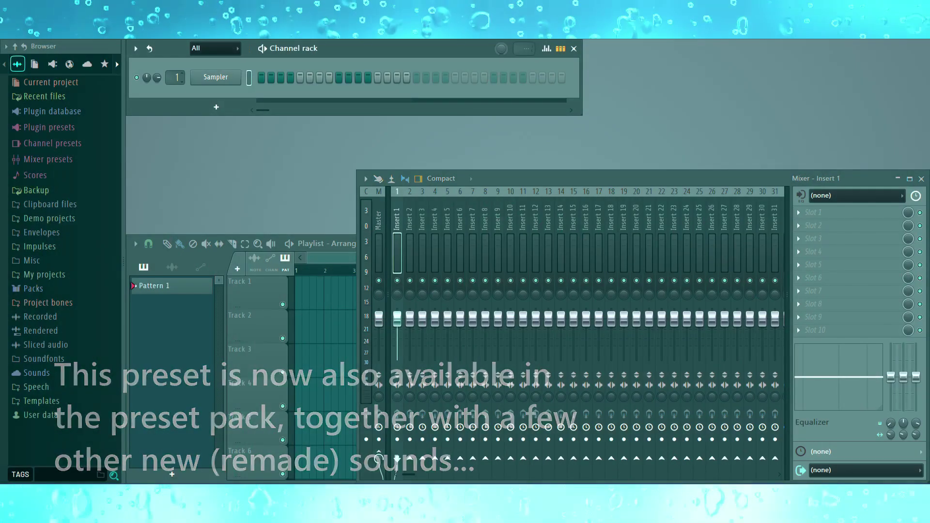
Swap the Sampler for Xpand!2's Chime Lead and load Wave Candy's Spectrogram preset on Insert 1.
right_click(223, 78)
left_click(277, 185)
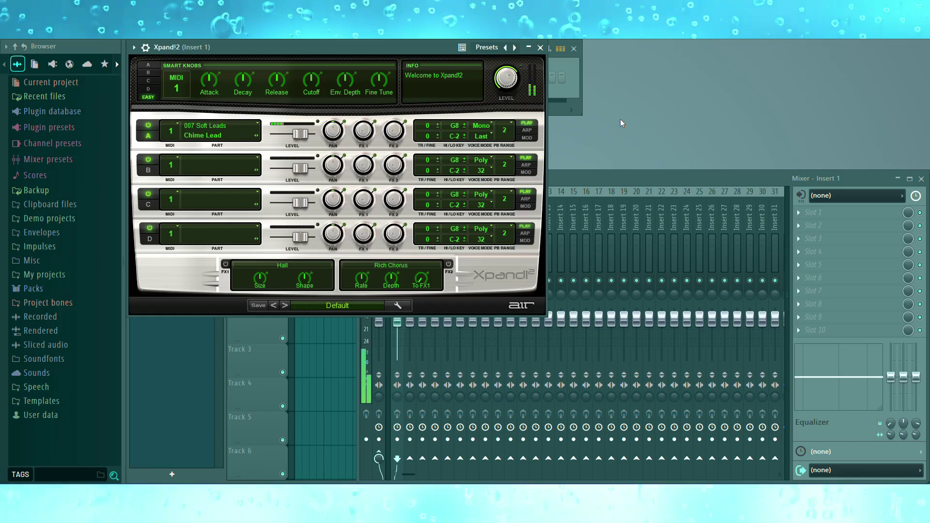
left_click(541, 48)
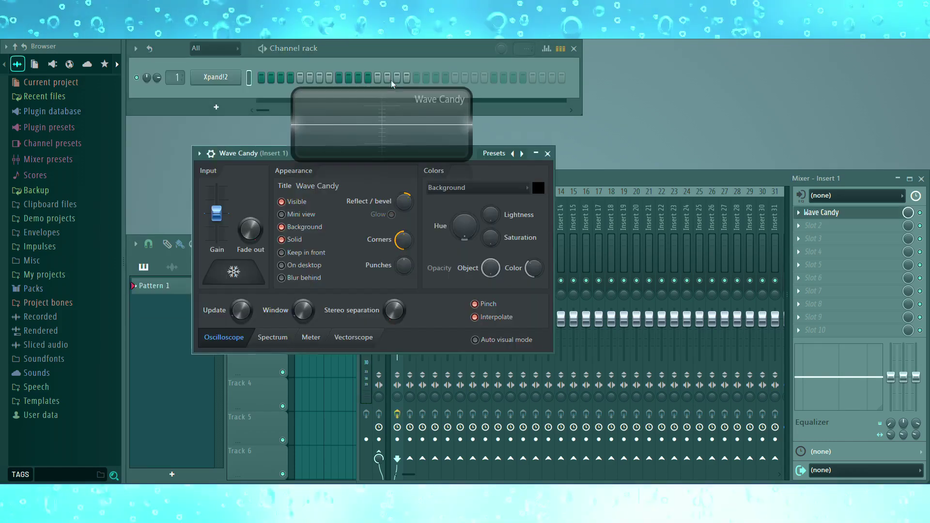
left_click(499, 154)
left_click(529, 192)
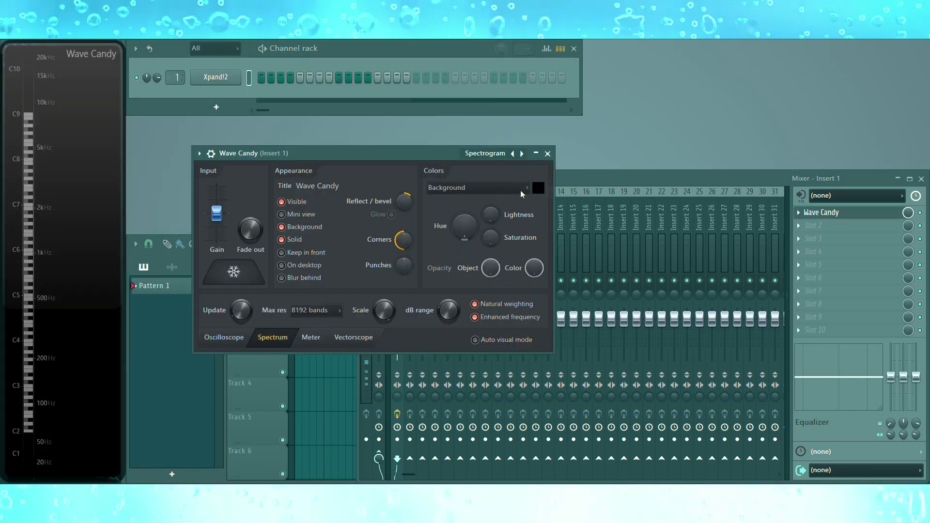
left_click_drag(387, 147, 349, 111)
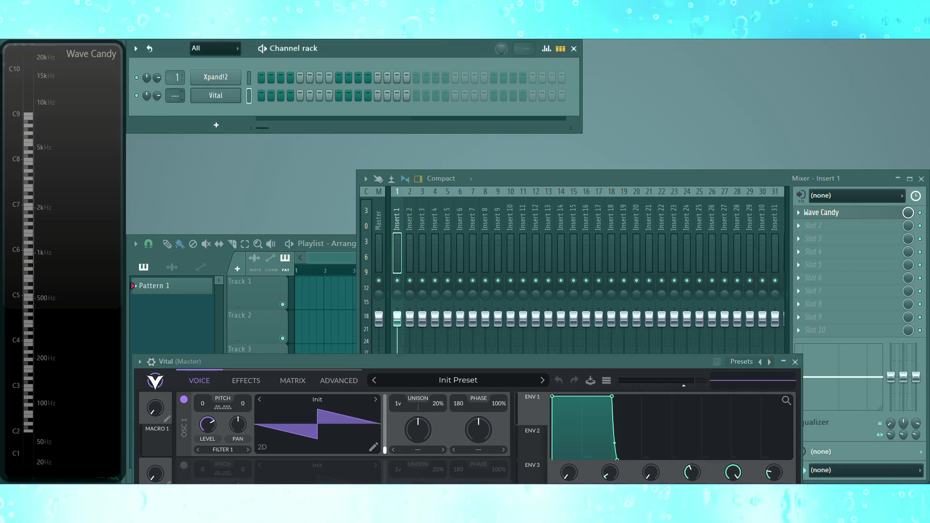
Copy Insert 1's Wave Candy spectrogram preset onto Insert 2, where Vital is routed.
scroll(170, 95, "up", 2)
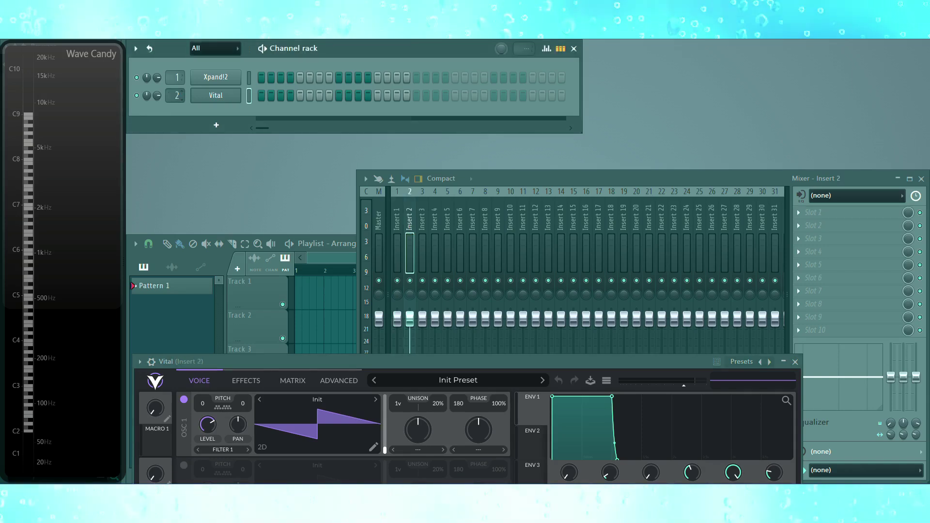
scroll(177, 96, "up", 1)
left_click(402, 223)
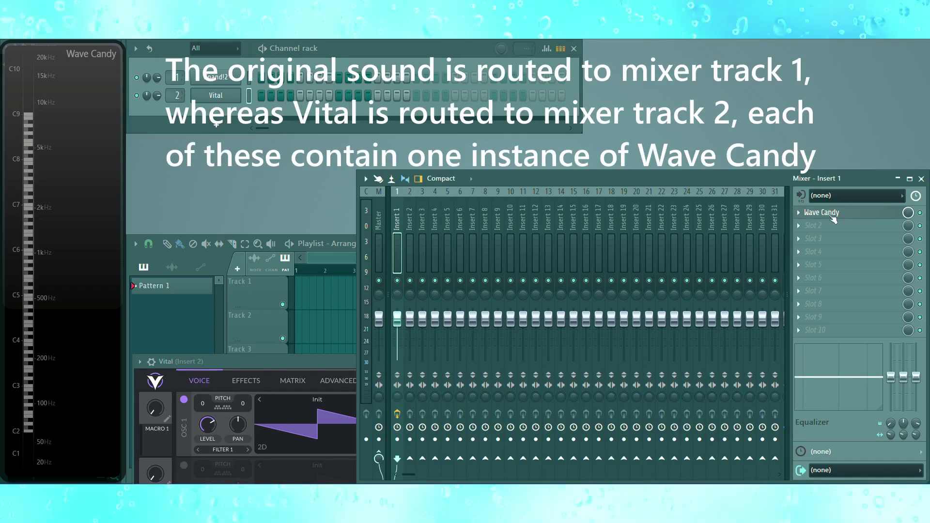
right_click(832, 212)
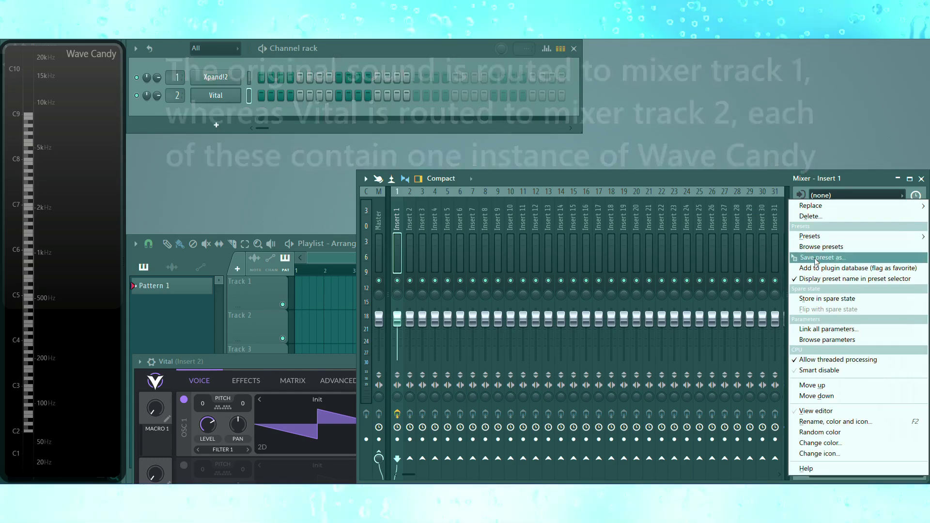
left_click_drag(815, 260, 412, 216)
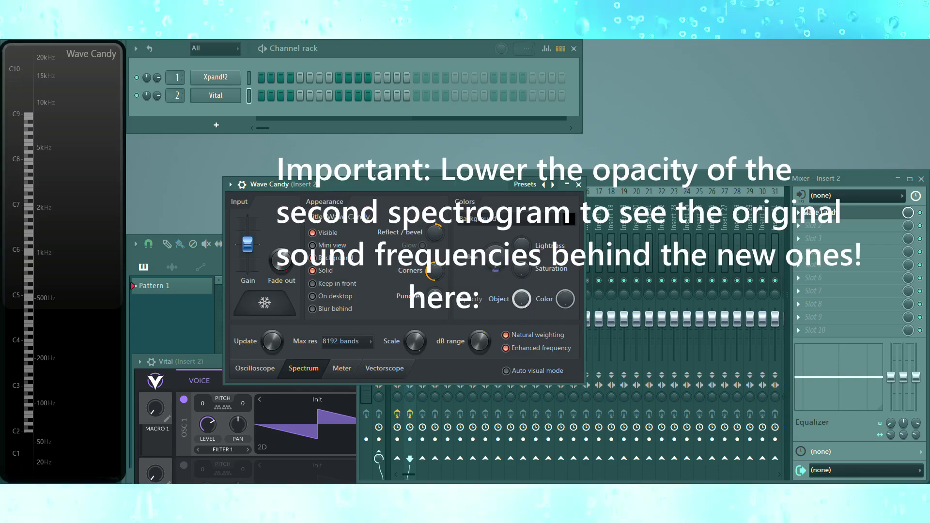
left_click(579, 185)
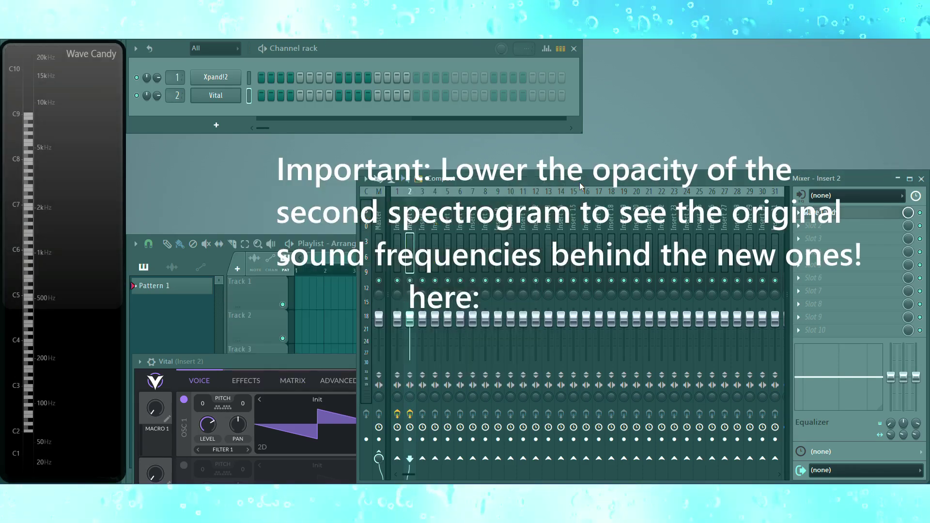
left_click_drag(278, 360, 355, 141)
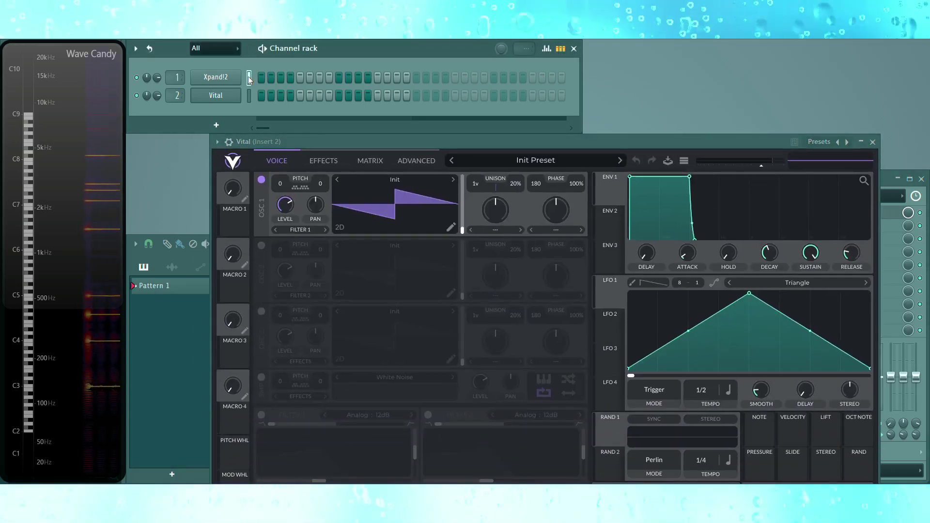
Audition Vital and Xpand!2, then switch off Insert 1's Wave Candy to freeze its spectrogram.
left_click(251, 95)
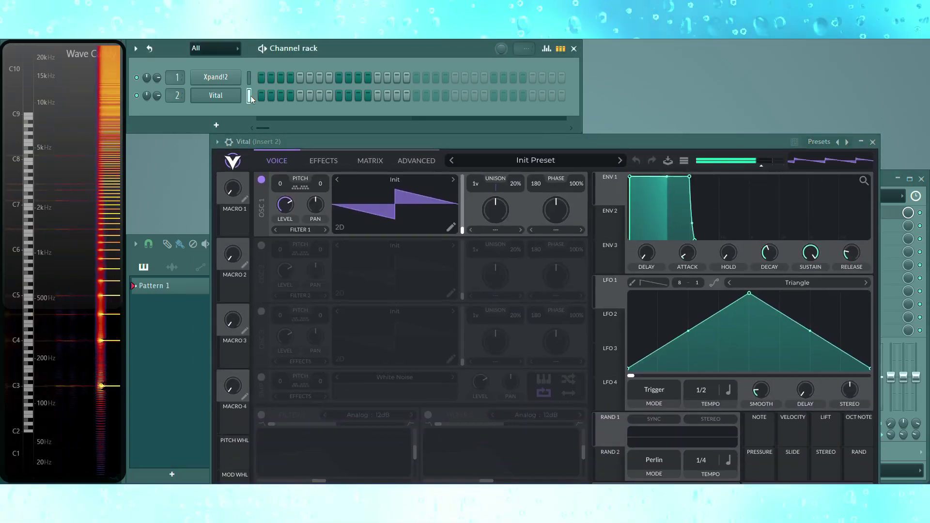
left_click(249, 76)
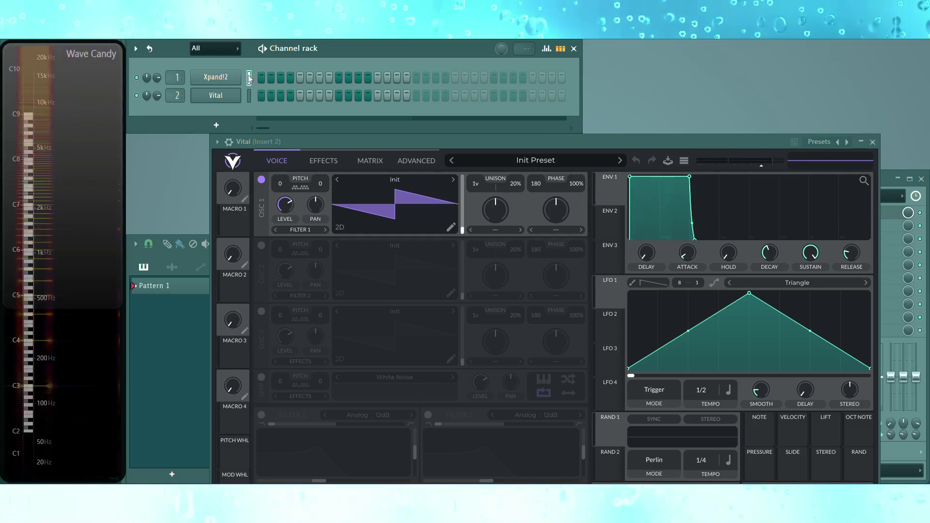
left_click_drag(469, 146, 424, 356)
left_click(920, 213)
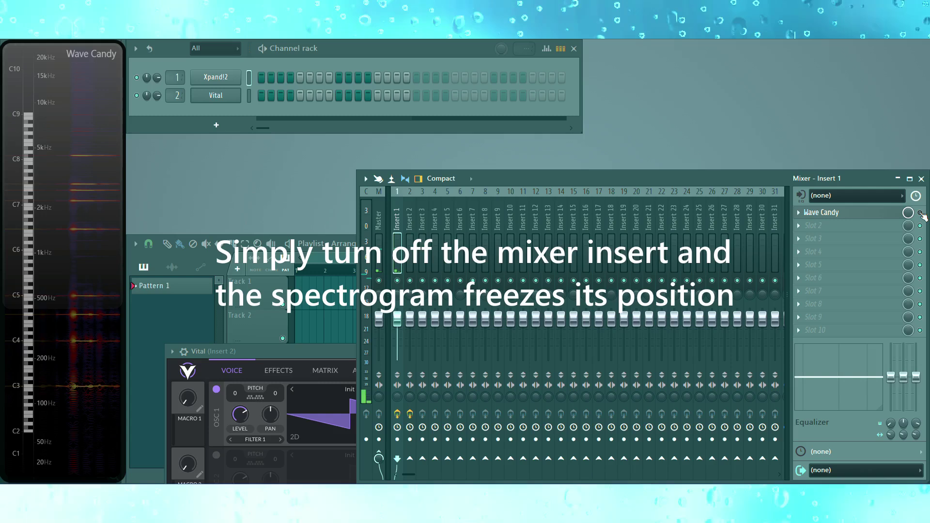
left_click_drag(326, 350, 338, 74)
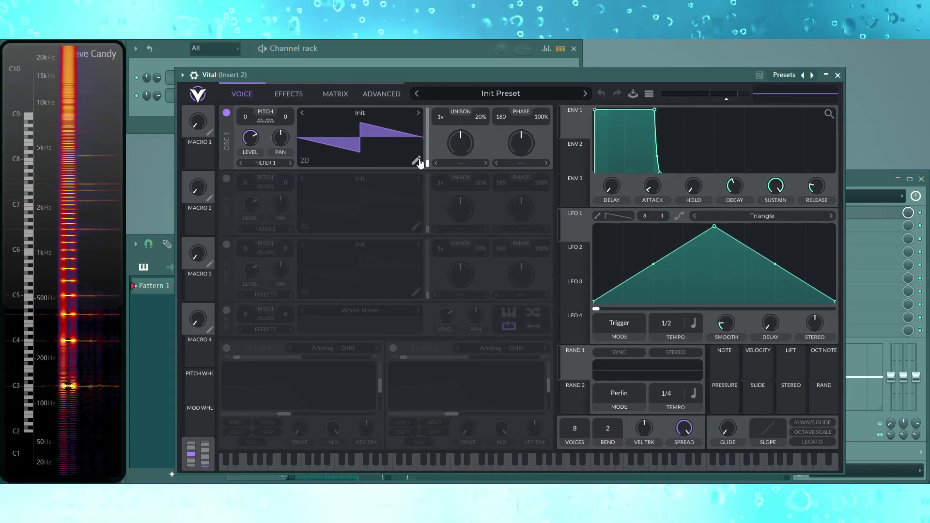
Zero oscillator 1's middle harmonics and Clear Right in the wavetable editor, keeping only a few low harmonics.
left_click(416, 160)
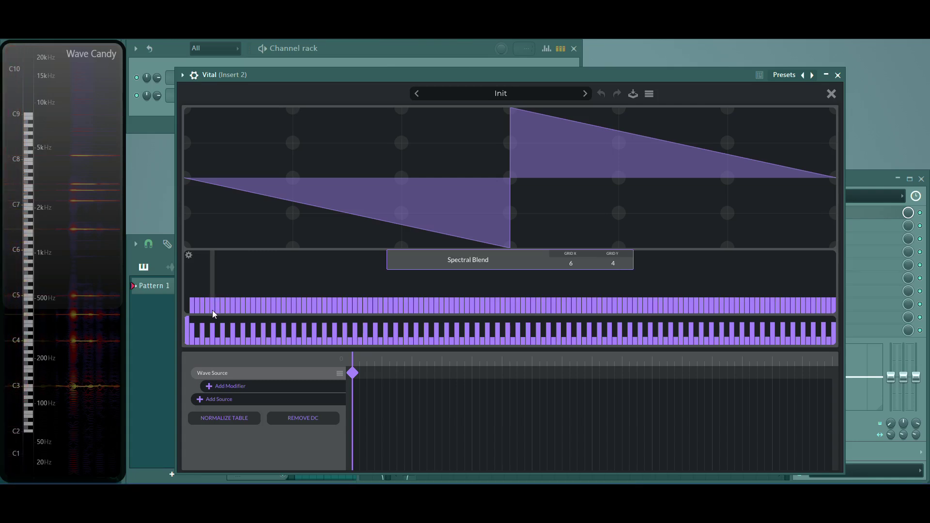
mouse_move(212, 310)
left_mouse_down()
mouse_move(225, 337)
mouse_move(236, 336)
left_mouse_up()
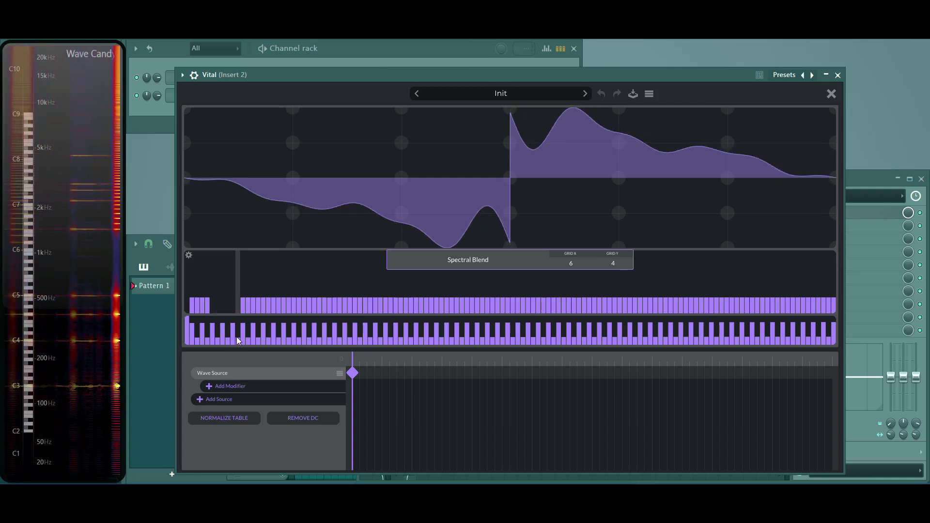
left_click_drag(250, 301, 395, 333)
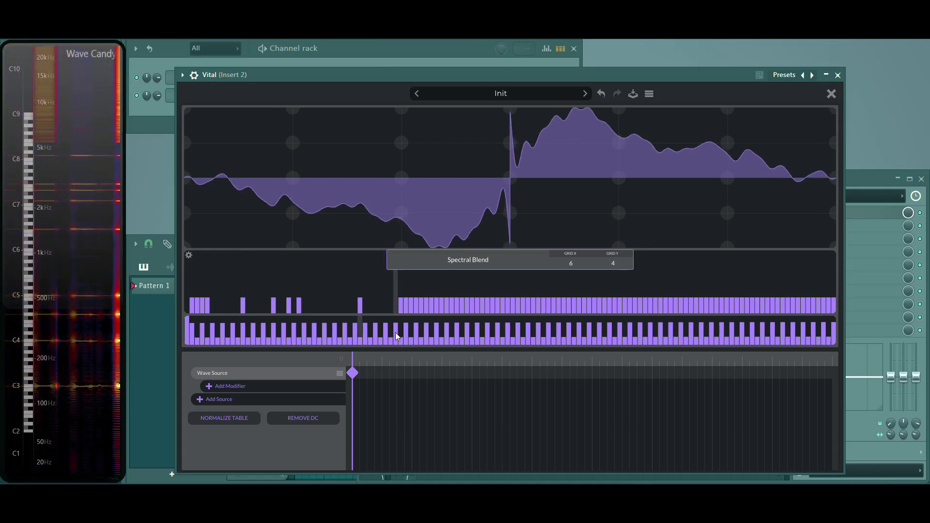
right_click(374, 286)
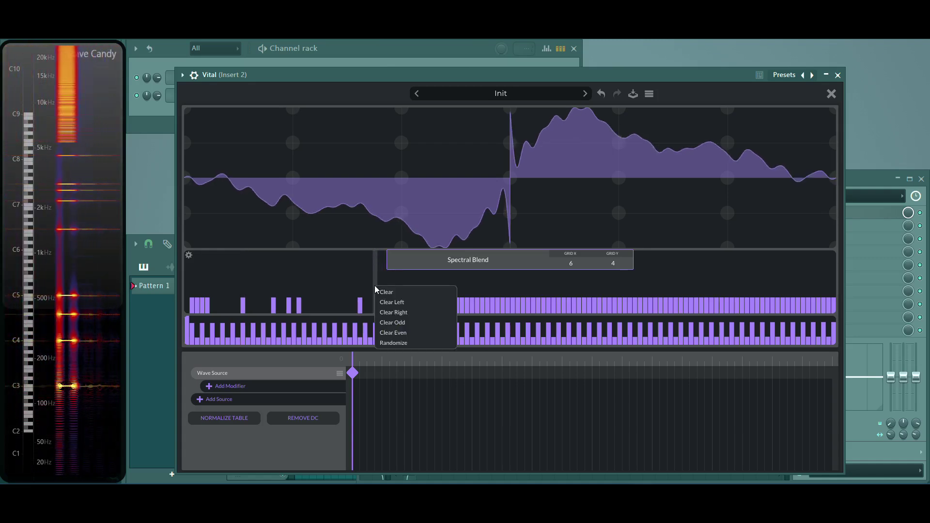
left_click(409, 310)
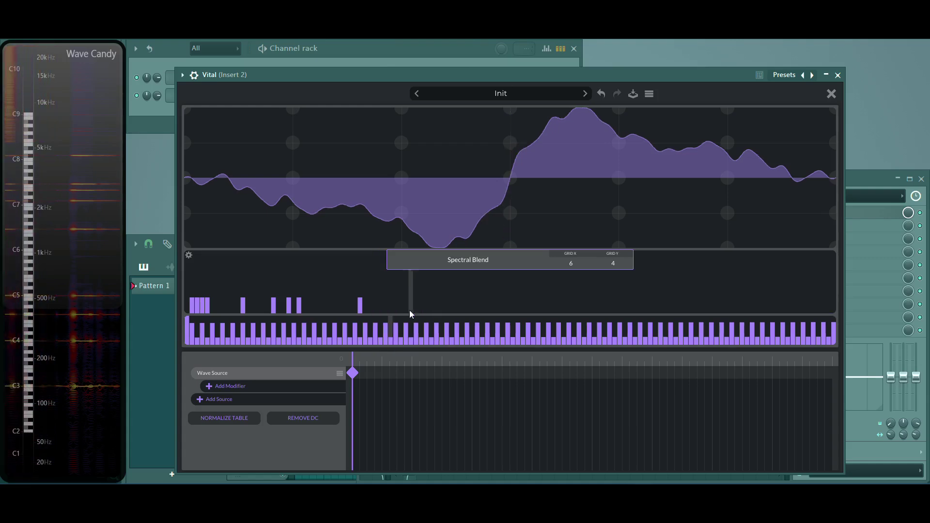
left_click(831, 94)
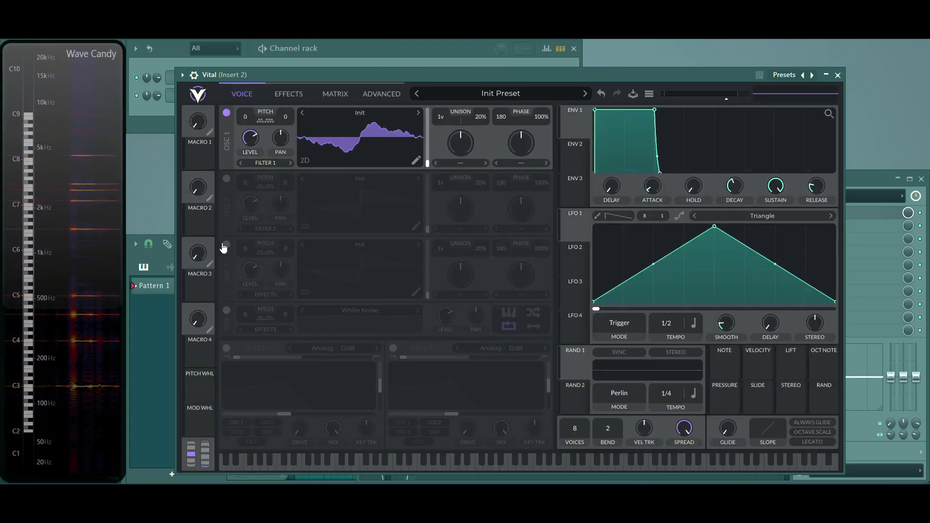
Enable filter 1, Chorus, and a Ping Pong Delay with a 1/4 time in Vital.
left_click(226, 349)
left_click(286, 95)
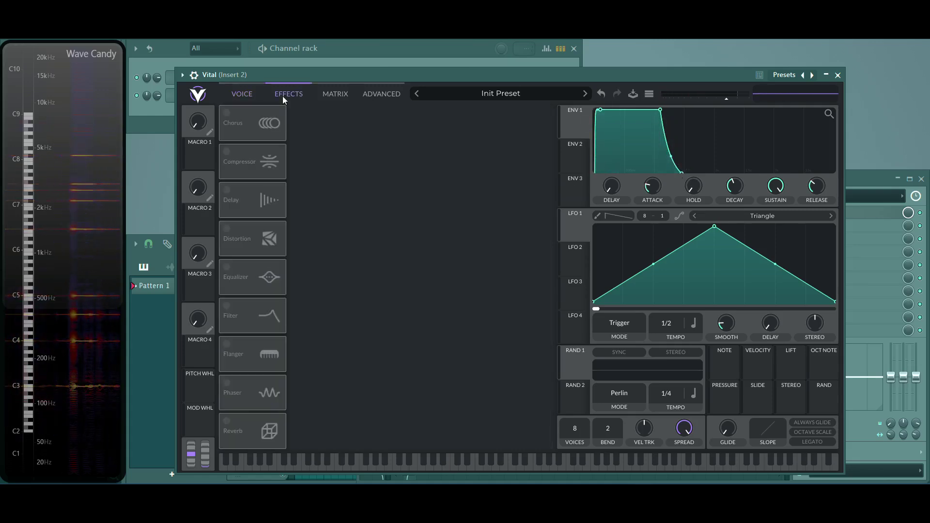
left_click(227, 114)
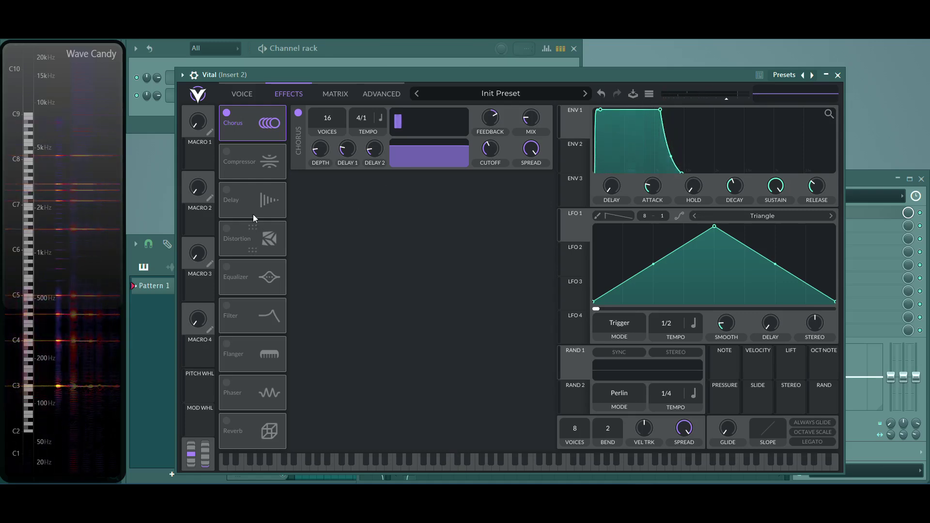
left_click(226, 190)
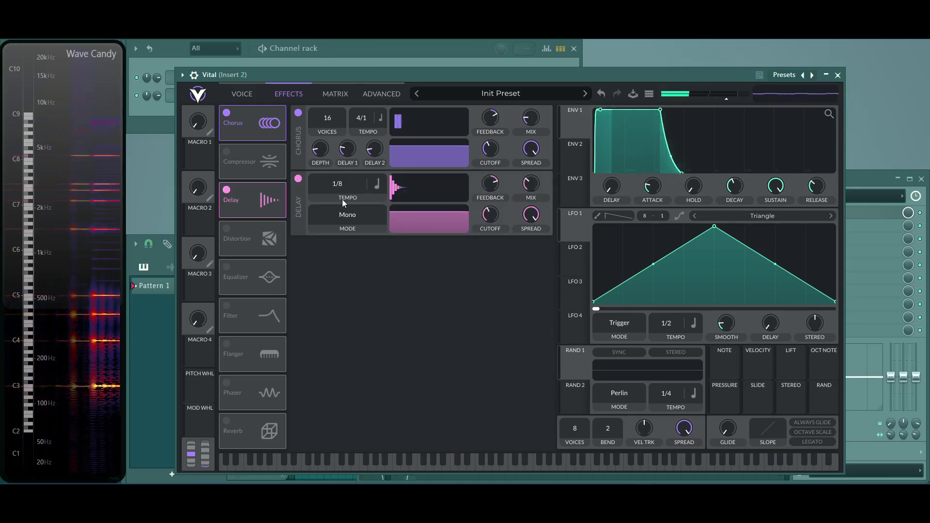
left_click(341, 214)
left_click(340, 253)
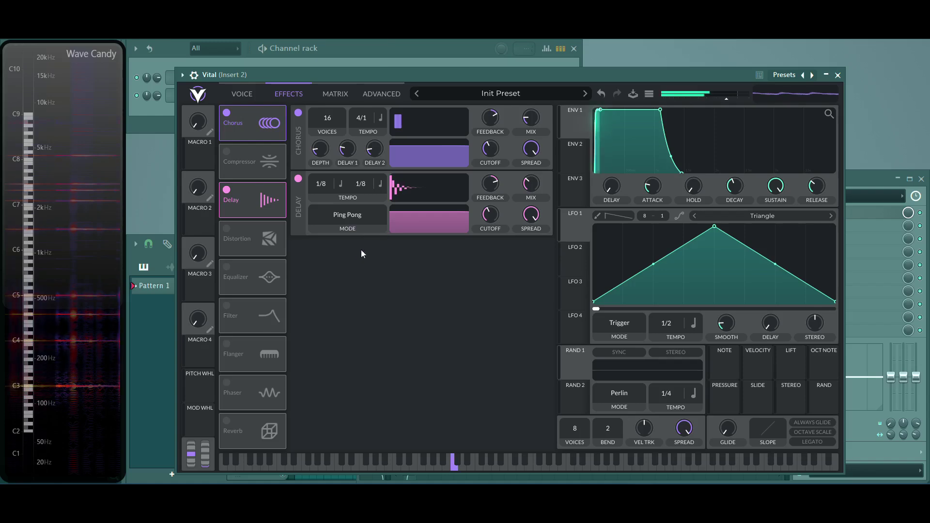
left_click_drag(319, 185, 318, 196)
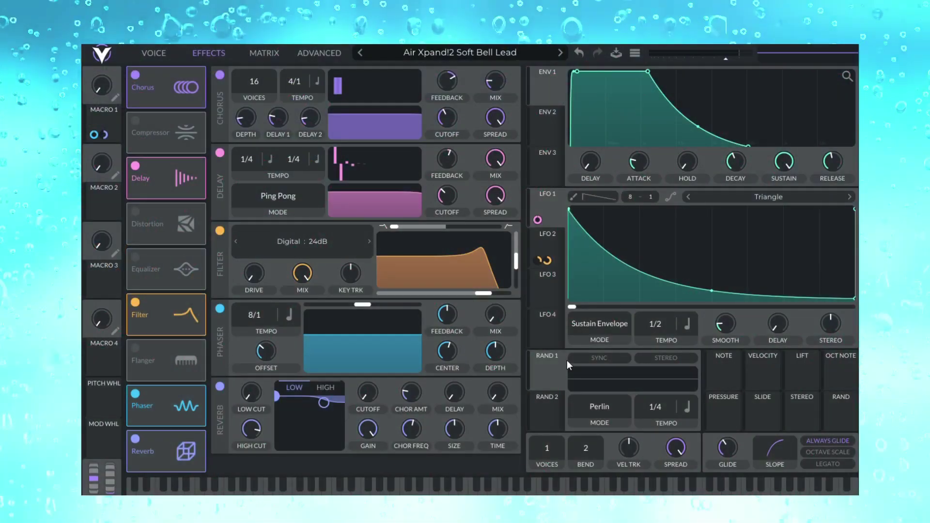
Leave Vital's LFO 1 mode set to Sustain Envelope.
left_click(596, 325)
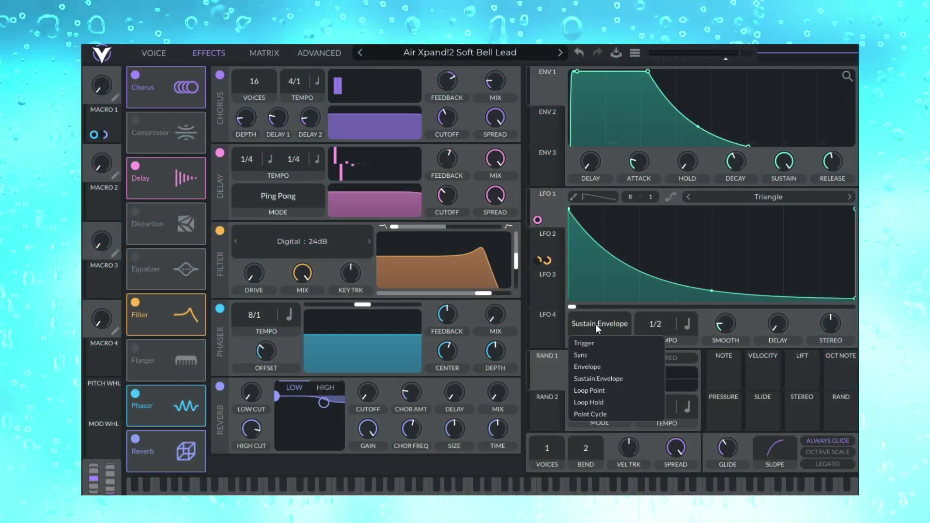
left_click(601, 379)
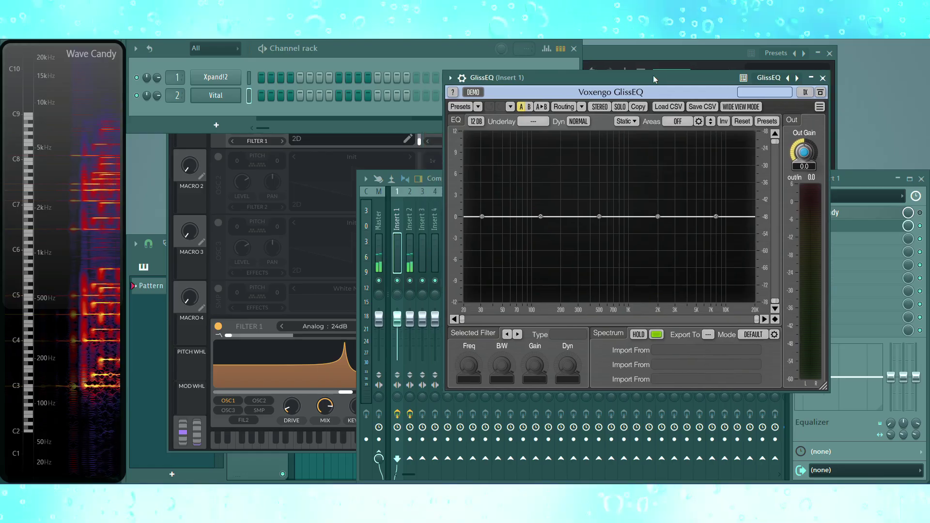
Select Xpand!2 and set Insert 1's GlissEQ to export its spectrum to channel 1.
left_click(248, 79)
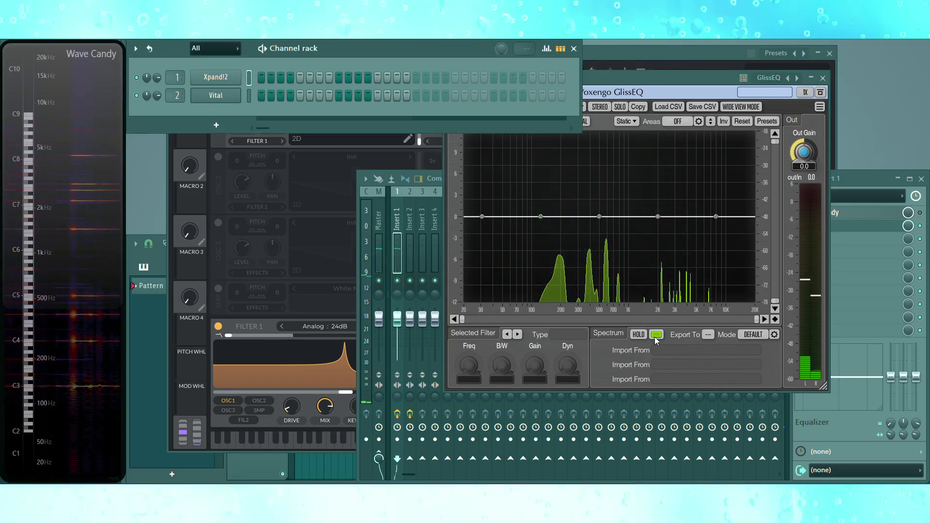
left_click(706, 334)
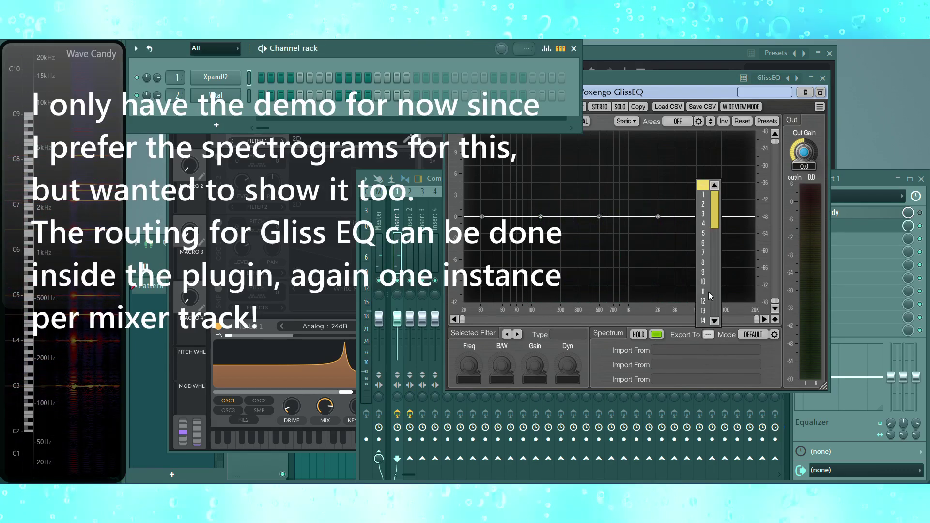
left_click(704, 195)
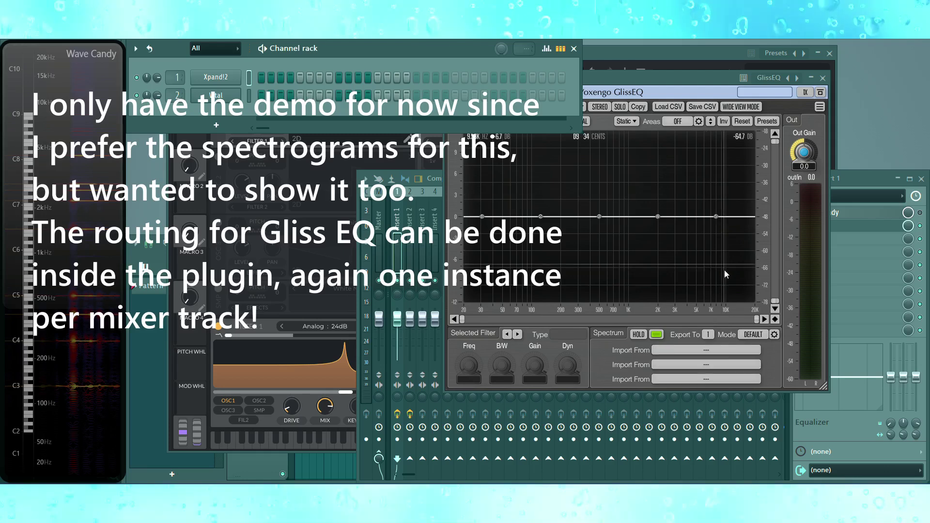
Make Insert 2's GlissEQ spectrum light blue in High Res mode and play the original.
left_click(752, 333)
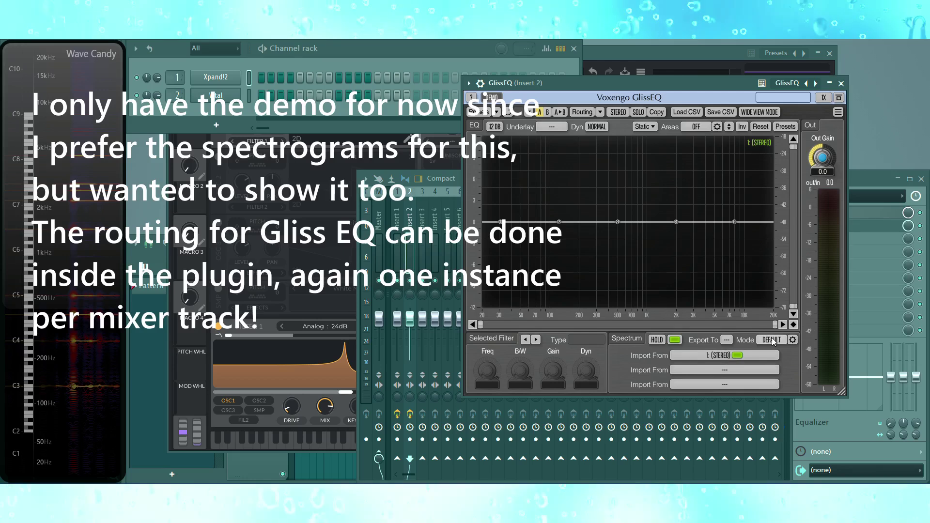
left_click(675, 339)
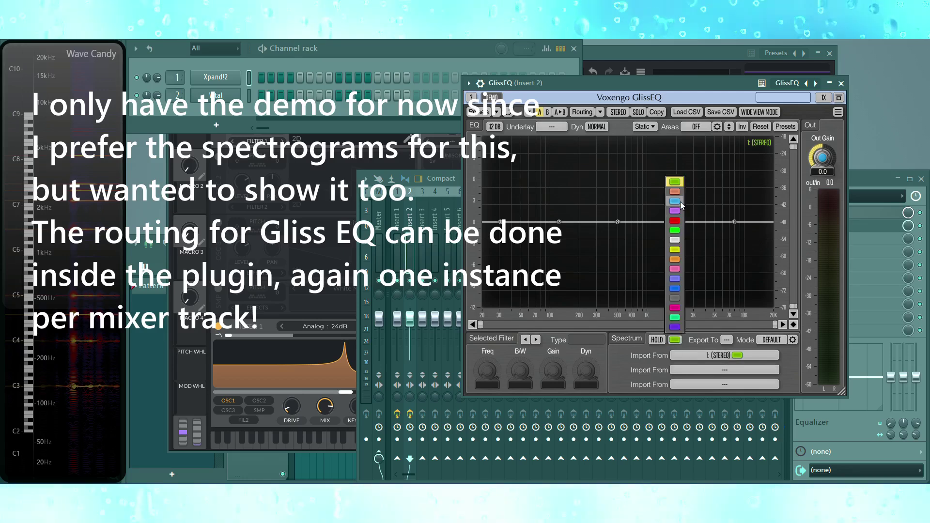
left_click(680, 202)
left_click(772, 340)
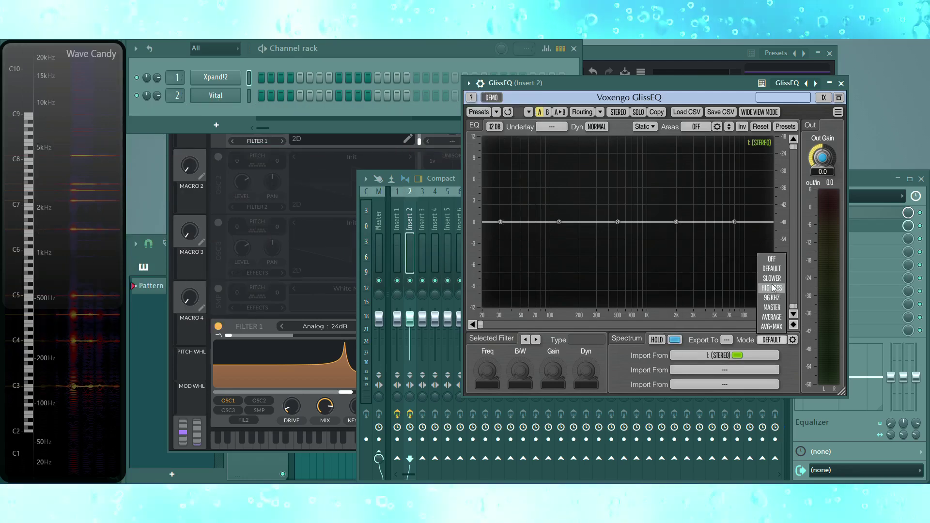
left_click(771, 291)
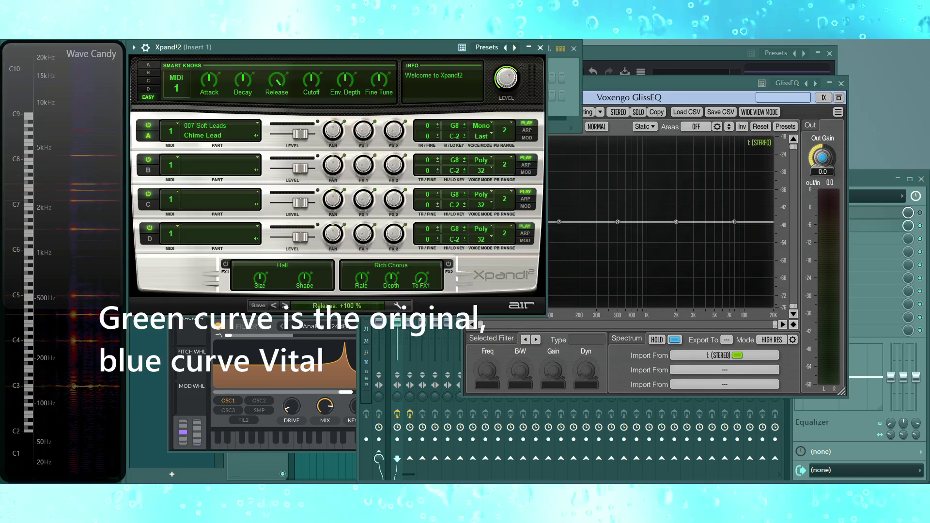
key("space")
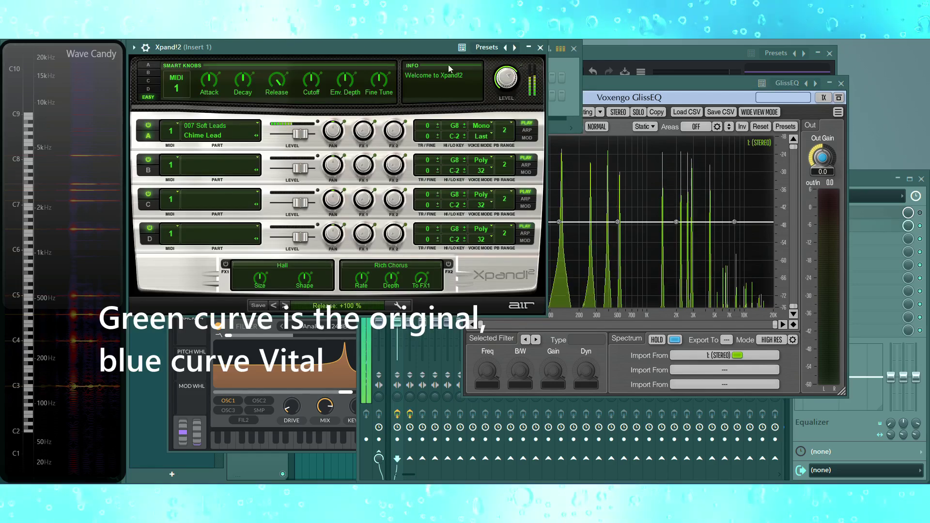
Close Xpand!2 and select the Vital channel to compare its blue curve.
left_click(539, 48)
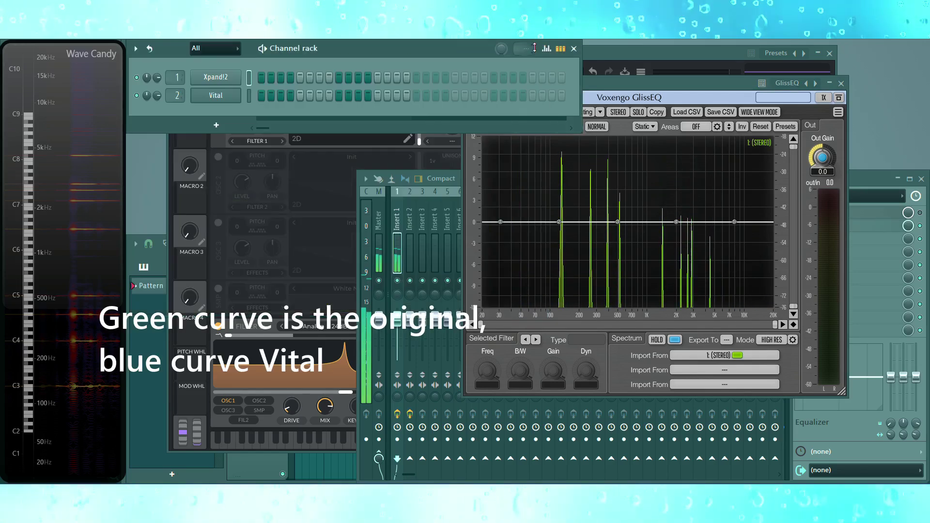
left_click(249, 95)
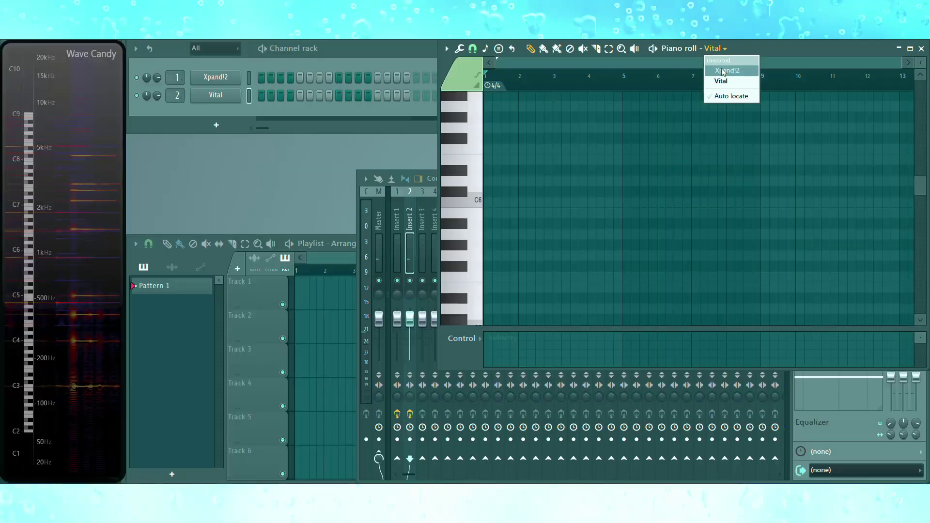
Paste the eight-note melody into the piano roll, then bring up Vital and play its four-note chord.
key("ctrl+v")
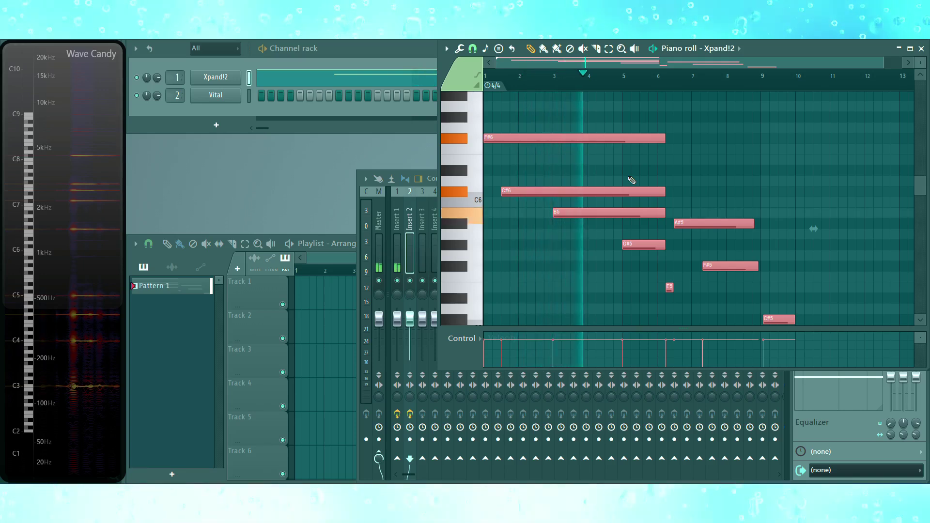
key("space")
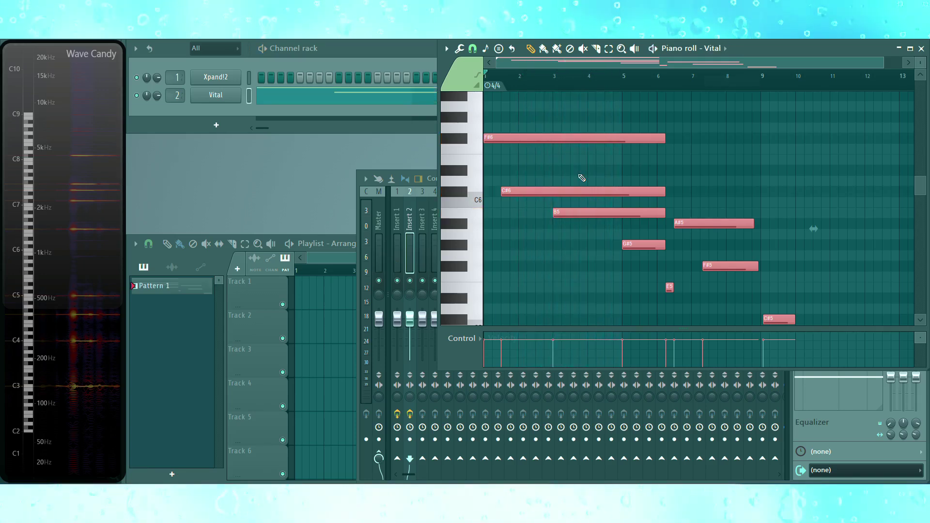
left_click(215, 95)
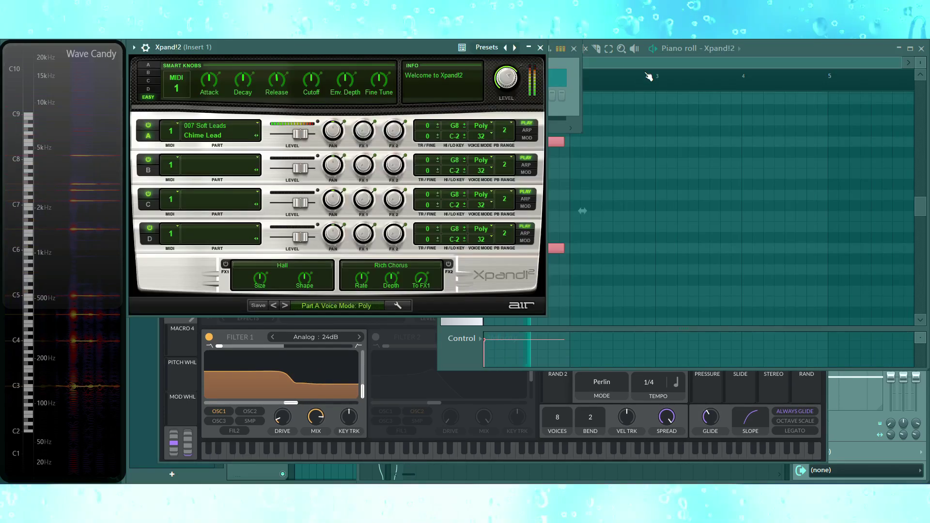
left_click(392, 335)
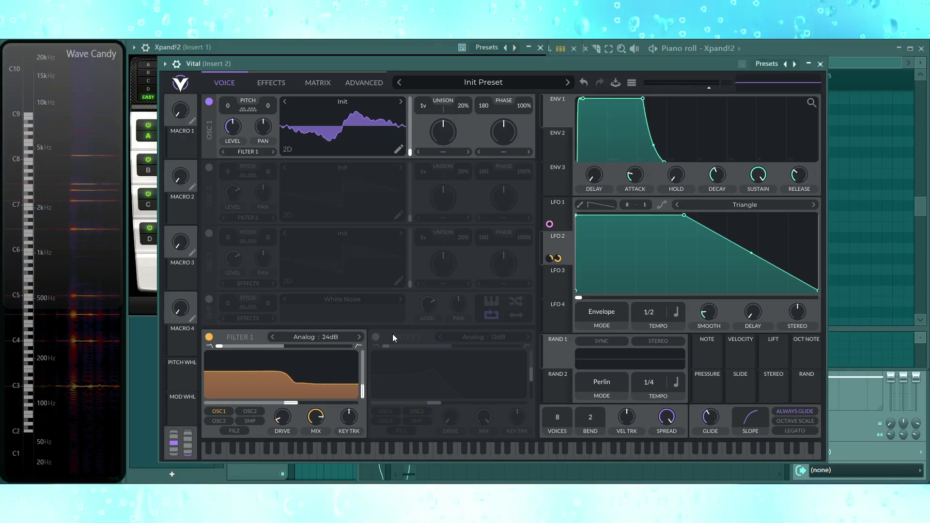
key("space")
scroll(620, 141, "up", 1)
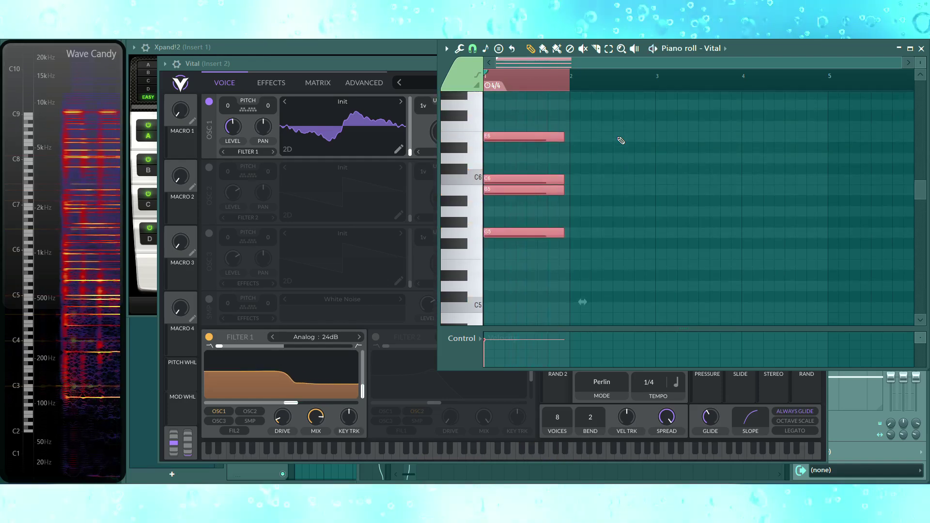